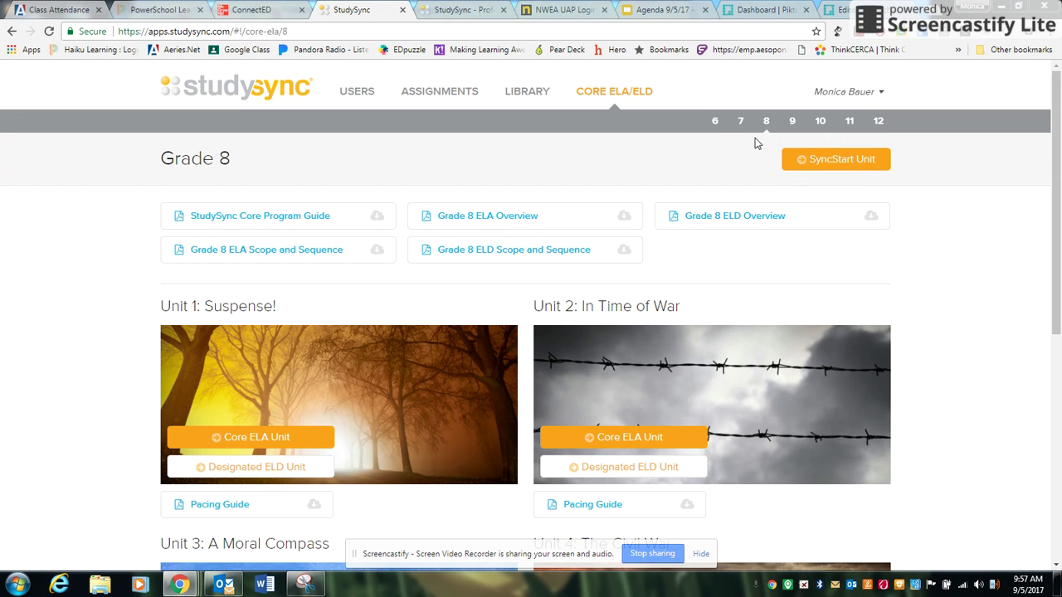
# Open the Grade 8 SyncStart unit overview and look over its 10-day description
pyautogui.click(830, 160)
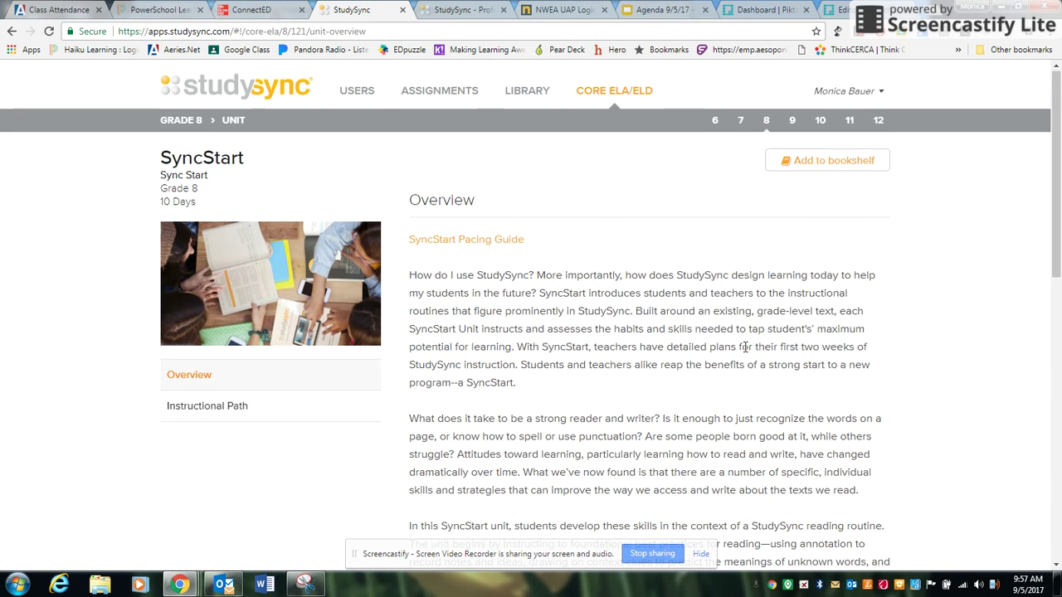
pyautogui.scroll(-3, 746, 349)
pyautogui.scroll(3, 692, 360)
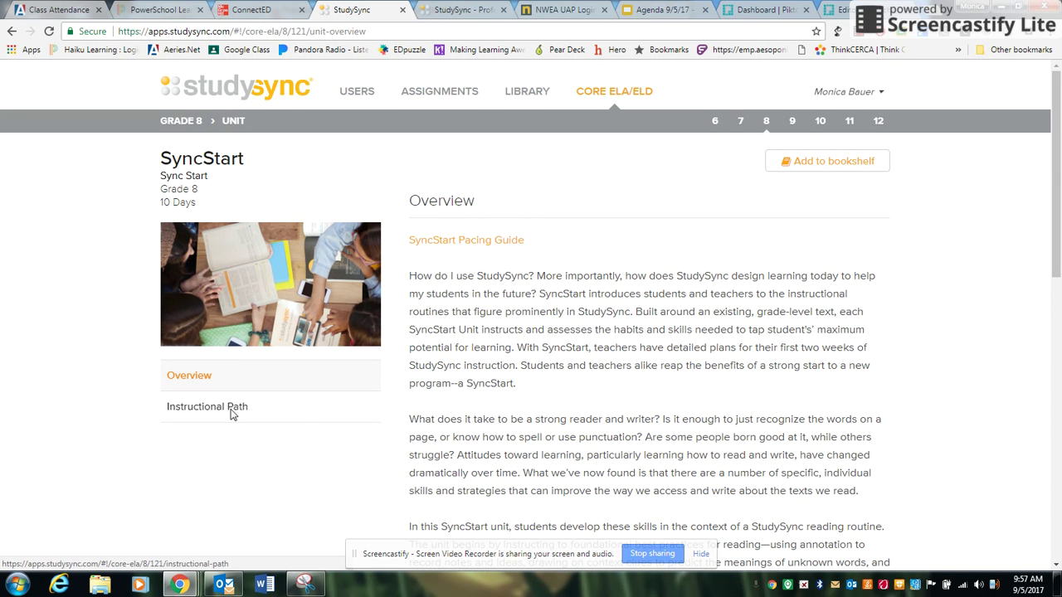
# Show the SyncStart instructional path and scroll down to the Skill: Annotation lesson
pyautogui.click(232, 408)
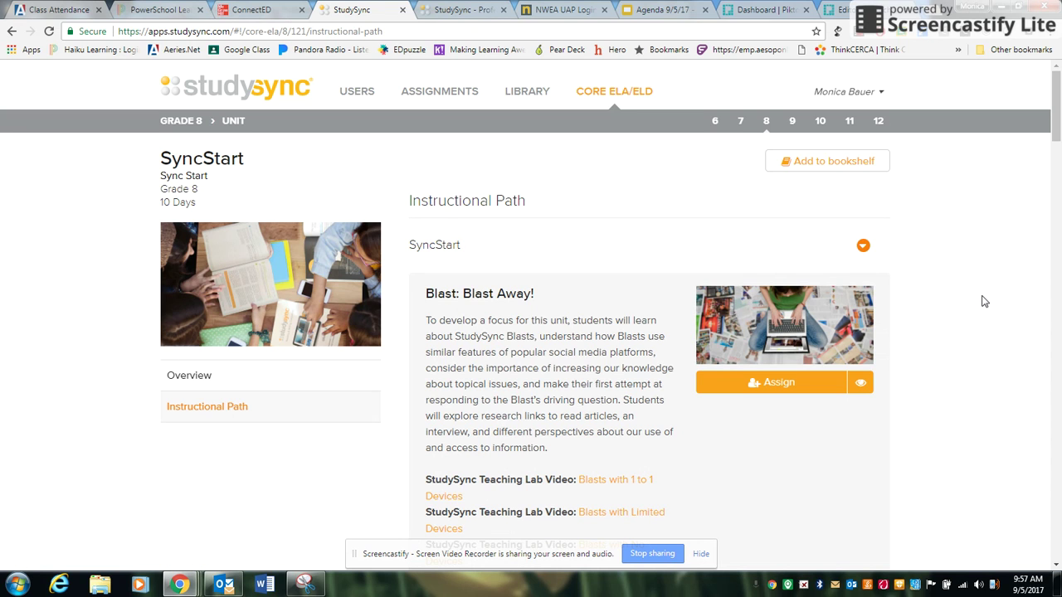
pyautogui.scroll(-1, 983, 301)
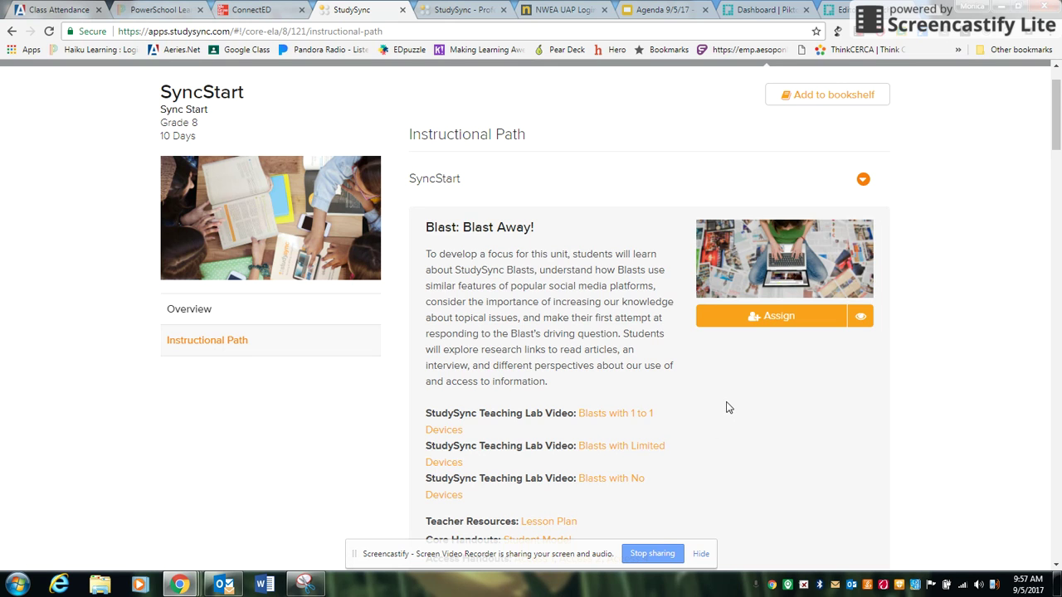
pyautogui.scroll(-3, 725, 407)
pyautogui.scroll(-4, 835, 367)
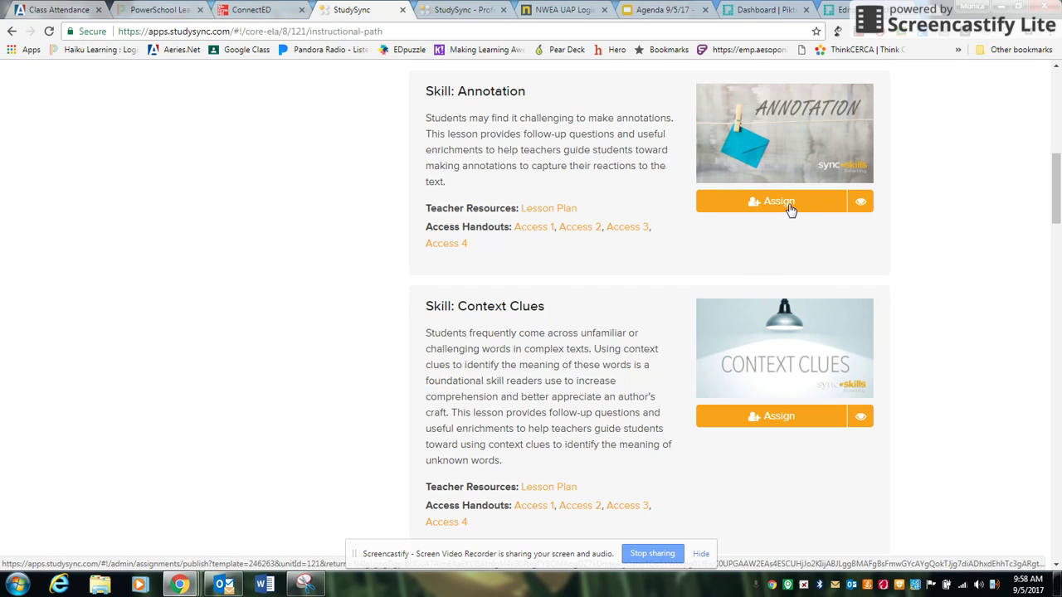
# Preview the Annotation skill lesson as a student and read through its Define step
pyautogui.click(862, 203)
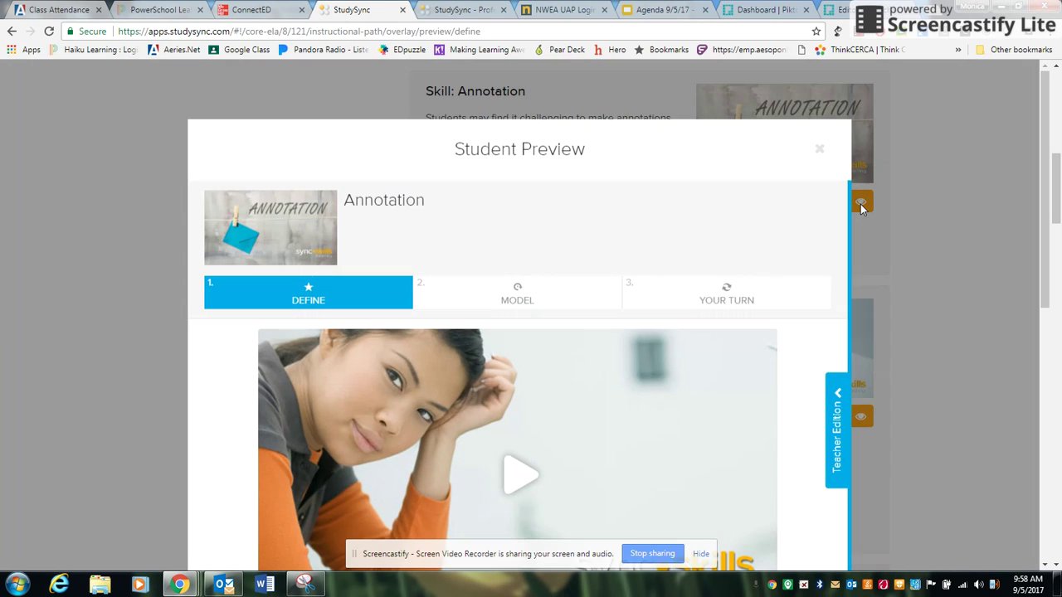
pyautogui.scroll(-2, 651, 227)
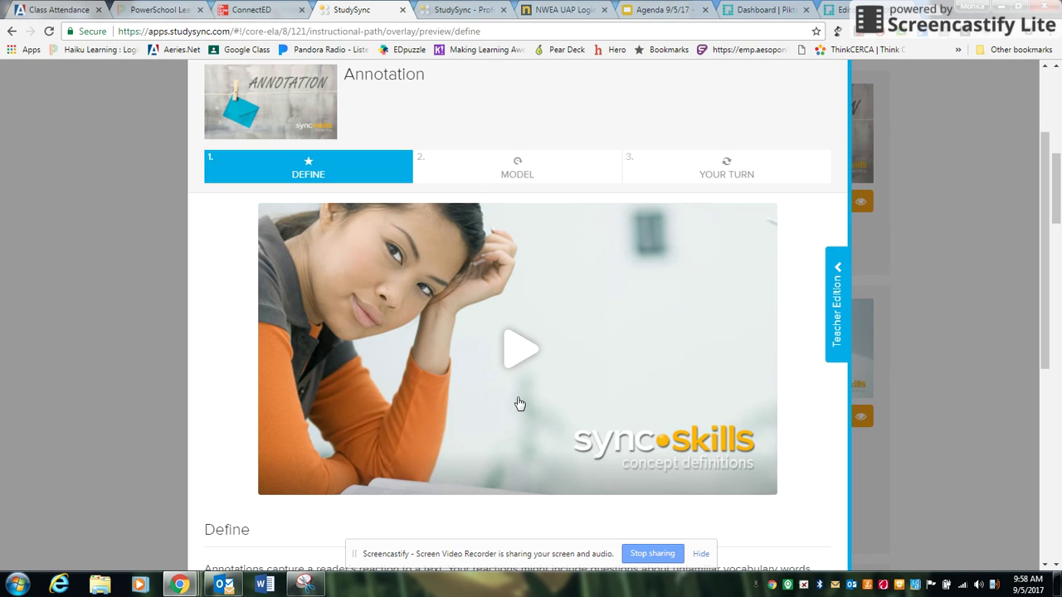
pyautogui.scroll(-3, 519, 404)
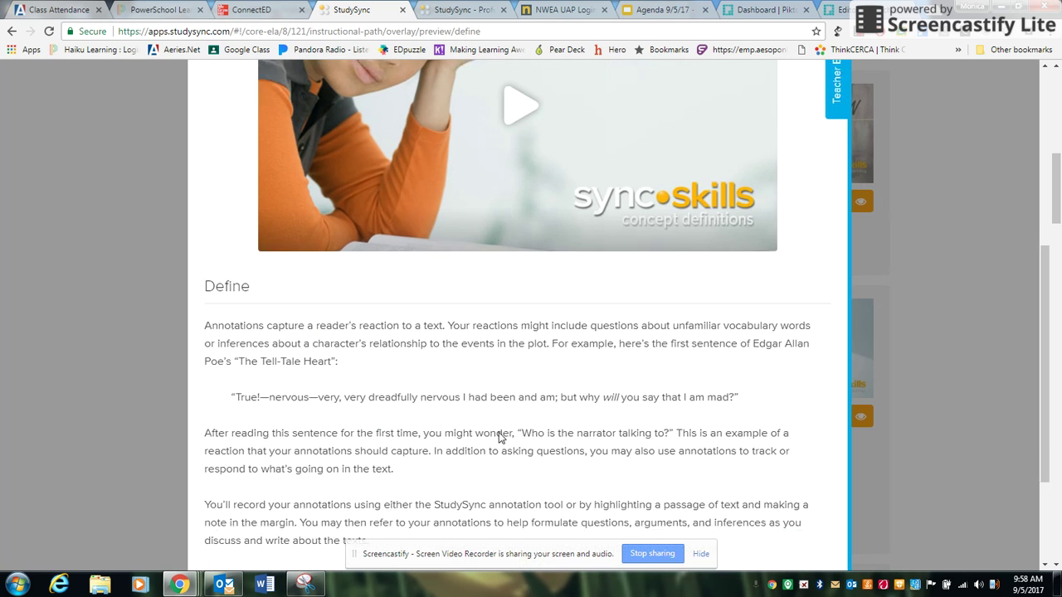
pyautogui.scroll(-1, 501, 437)
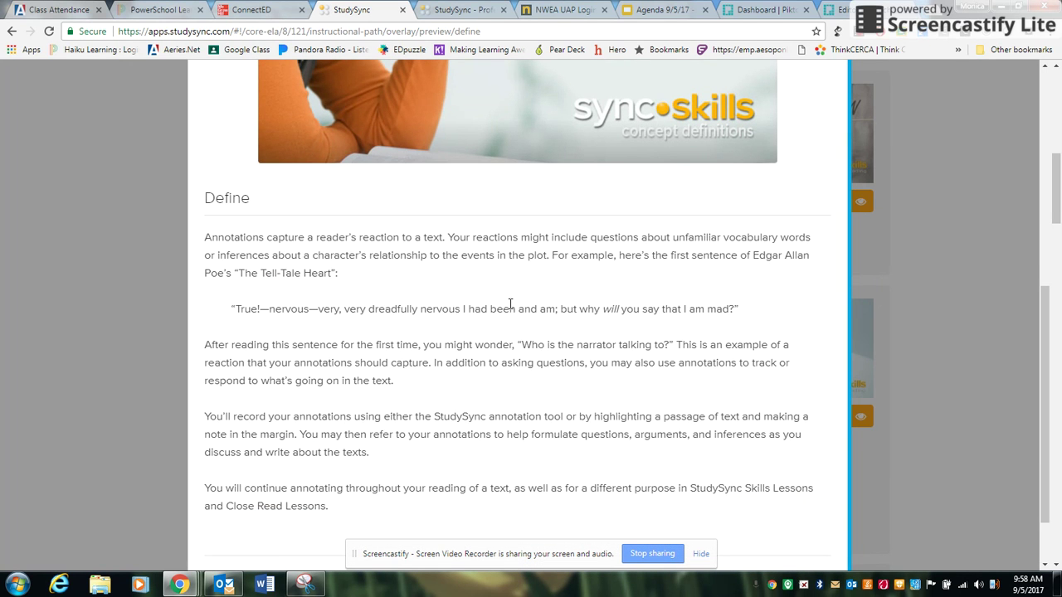
pyautogui.scroll(2, 486, 430)
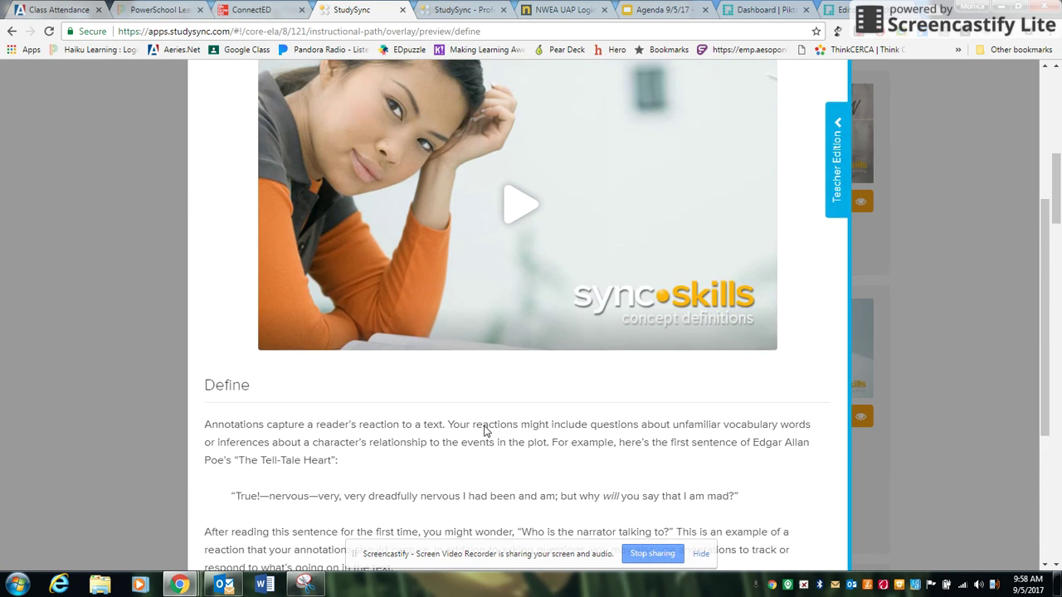
pyautogui.scroll(2, 486, 431)
pyautogui.scroll(1, 487, 435)
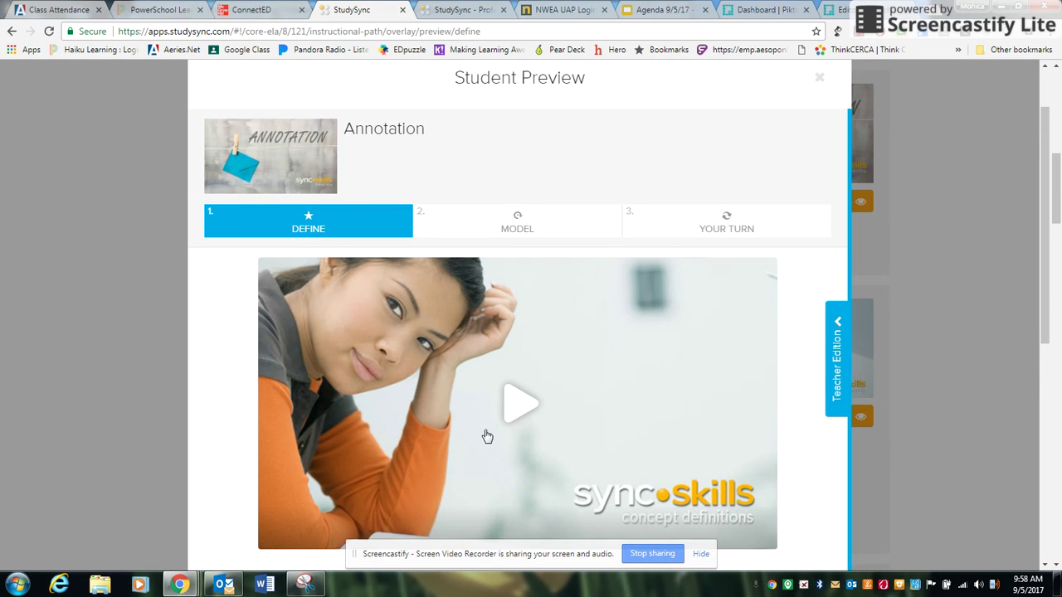
# Move to the Model step listing the ask questions, track and respond categories
pyautogui.click(526, 228)
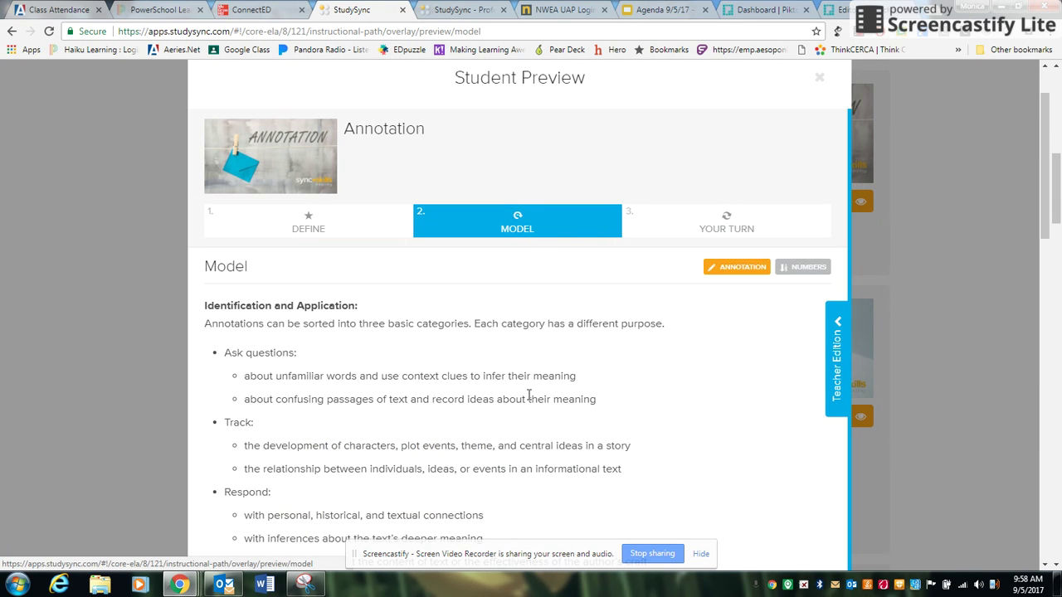
pyautogui.scroll(-1, 677, 342)
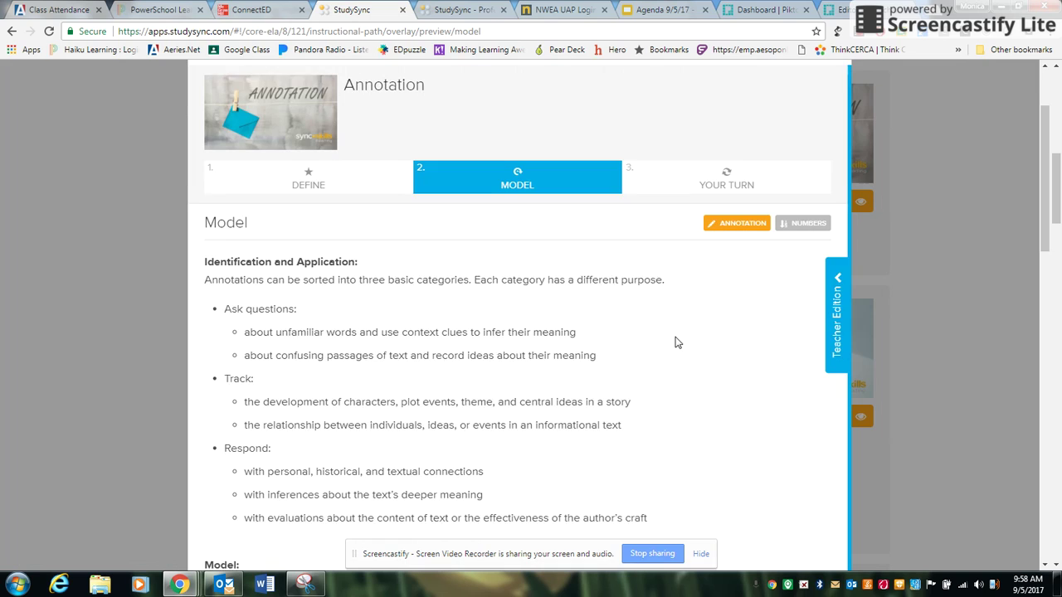
pyautogui.scroll(-1, 606, 365)
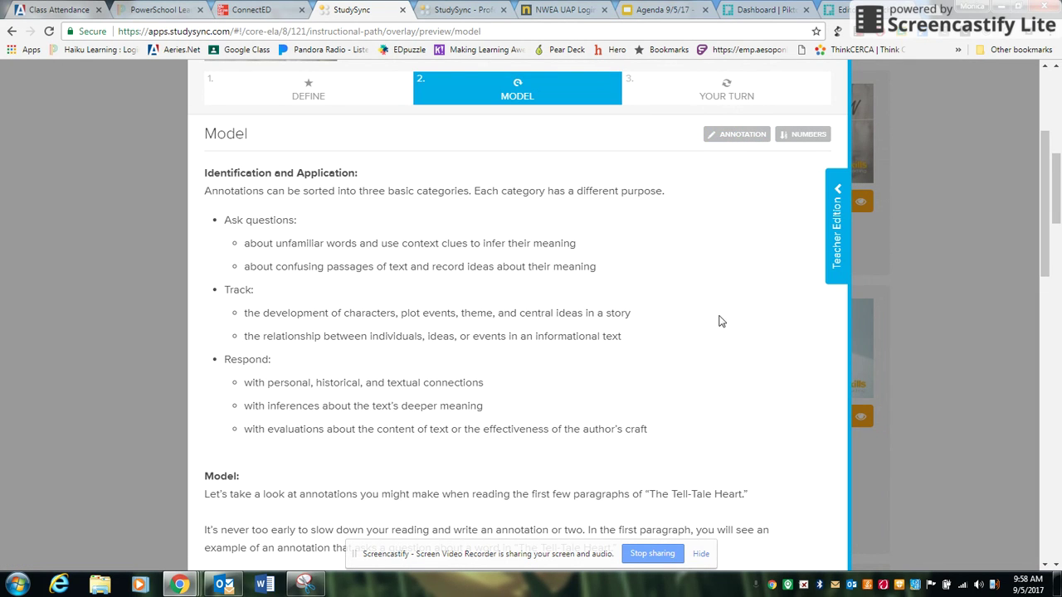
# Bring up the lesson's Your Turn activity and read through it
pyautogui.click(688, 94)
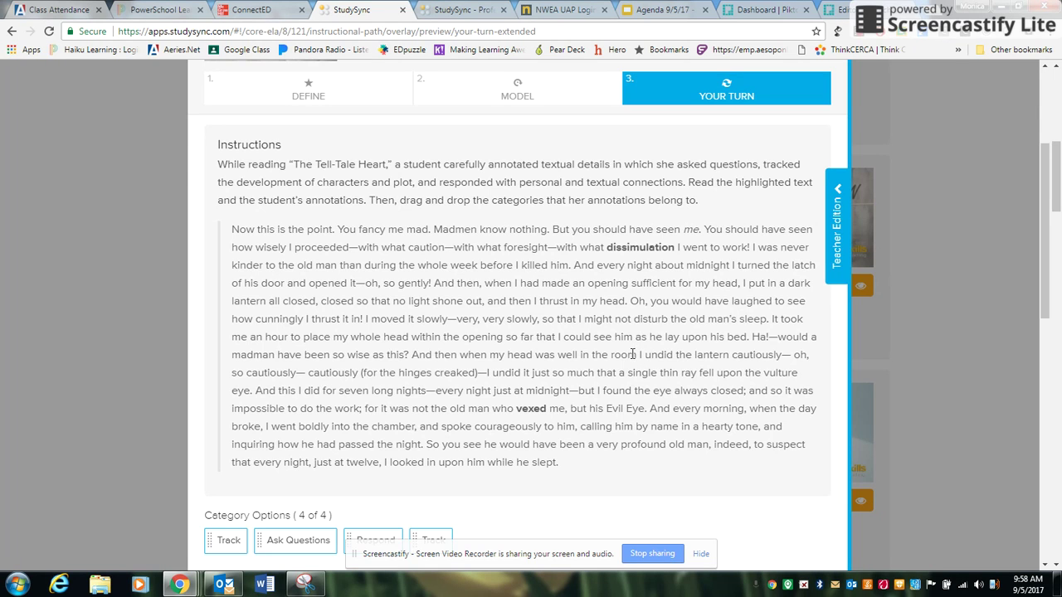
pyautogui.scroll(2, 632, 355)
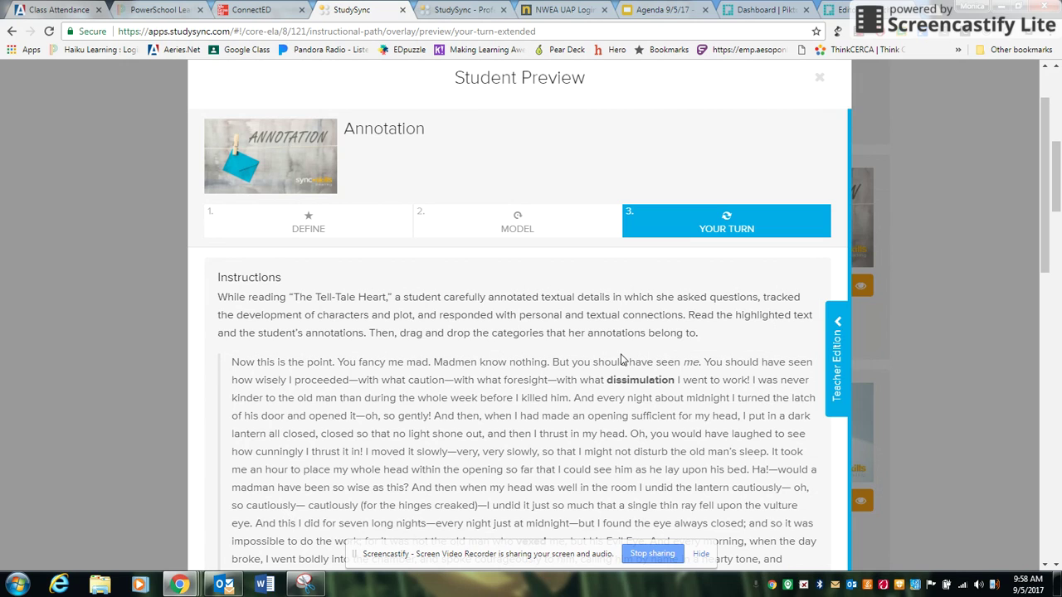
pyautogui.scroll(-5, 622, 354)
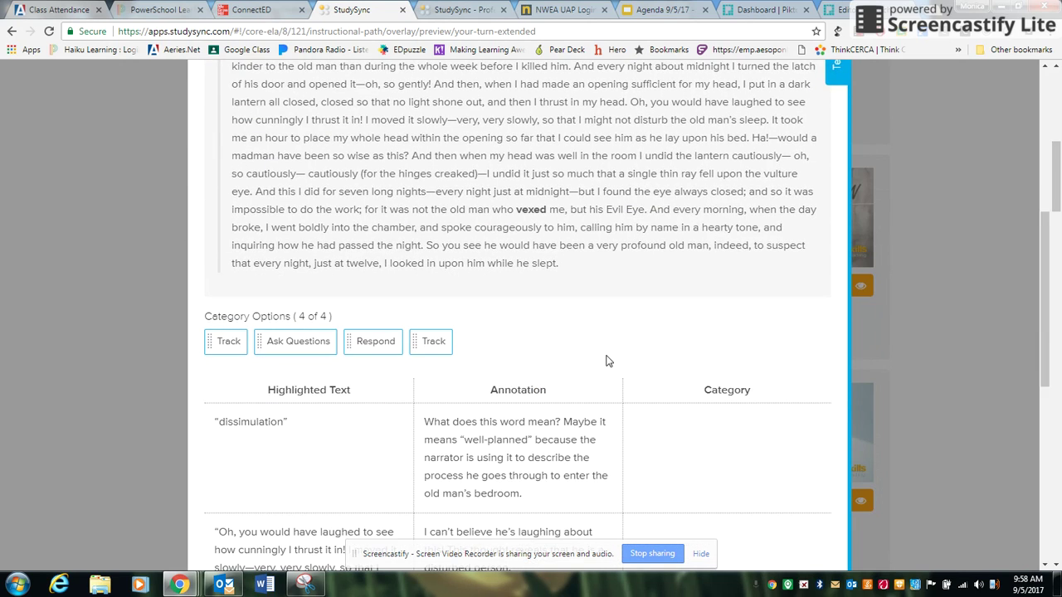
pyautogui.scroll(-6, 606, 362)
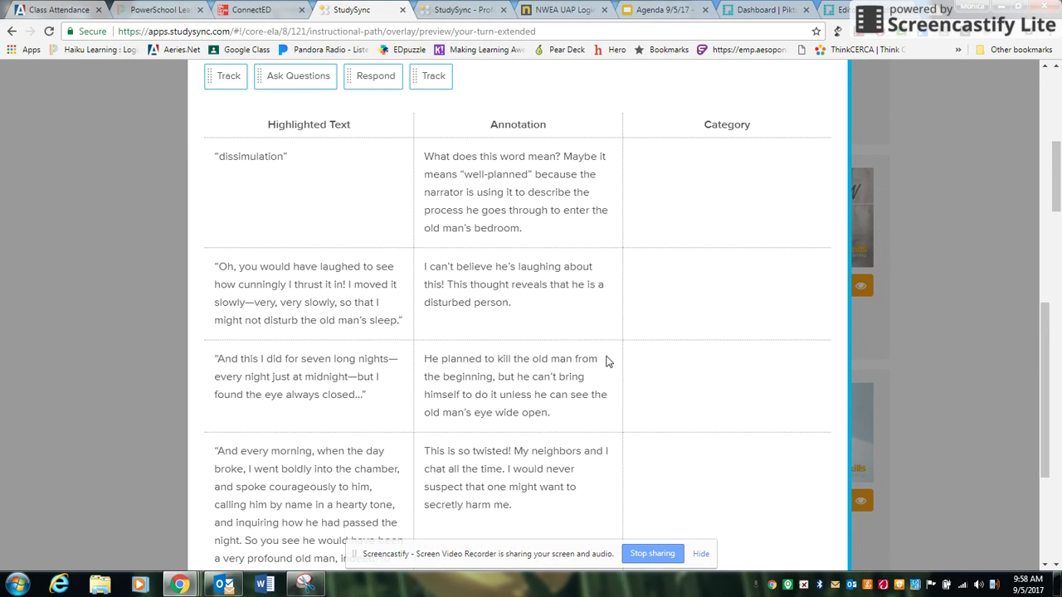
pyautogui.scroll(-1, 605, 361)
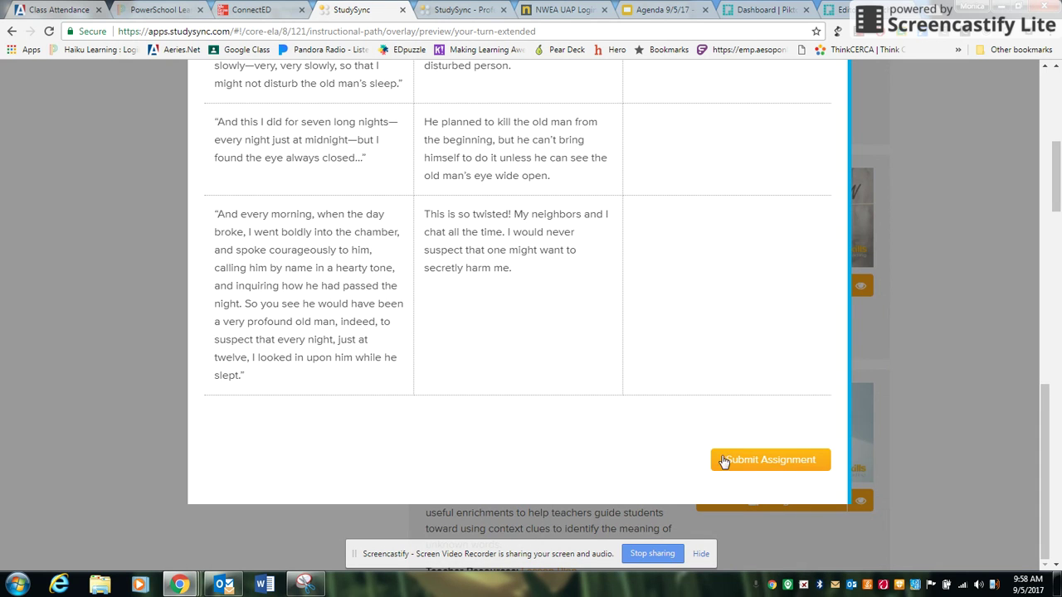
# Close the student preview and start a new assignment for the Annotation skill
pyautogui.scroll(3, 801, 428)
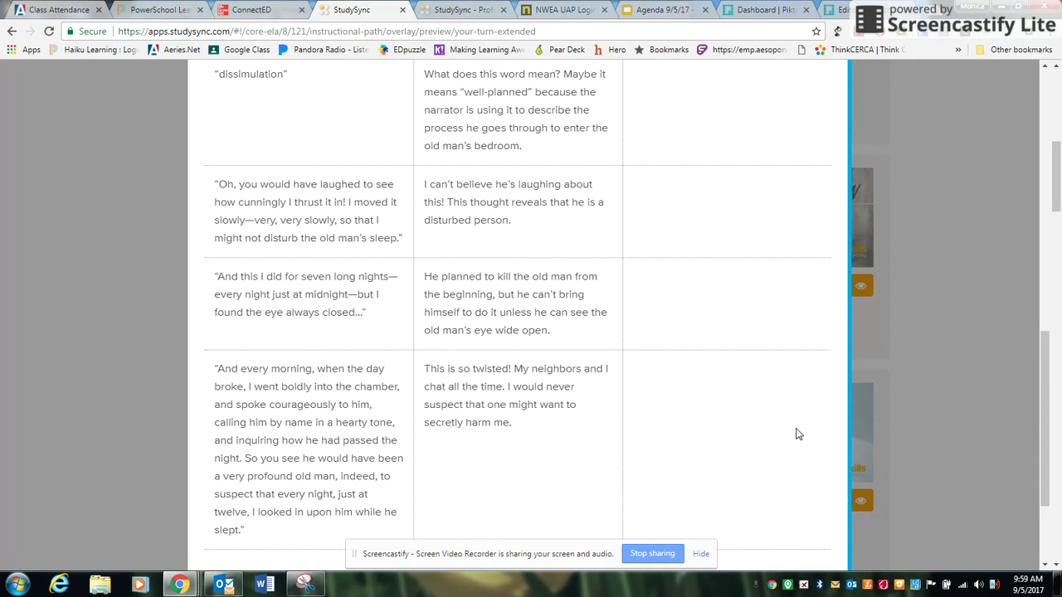
pyautogui.scroll(15, 798, 434)
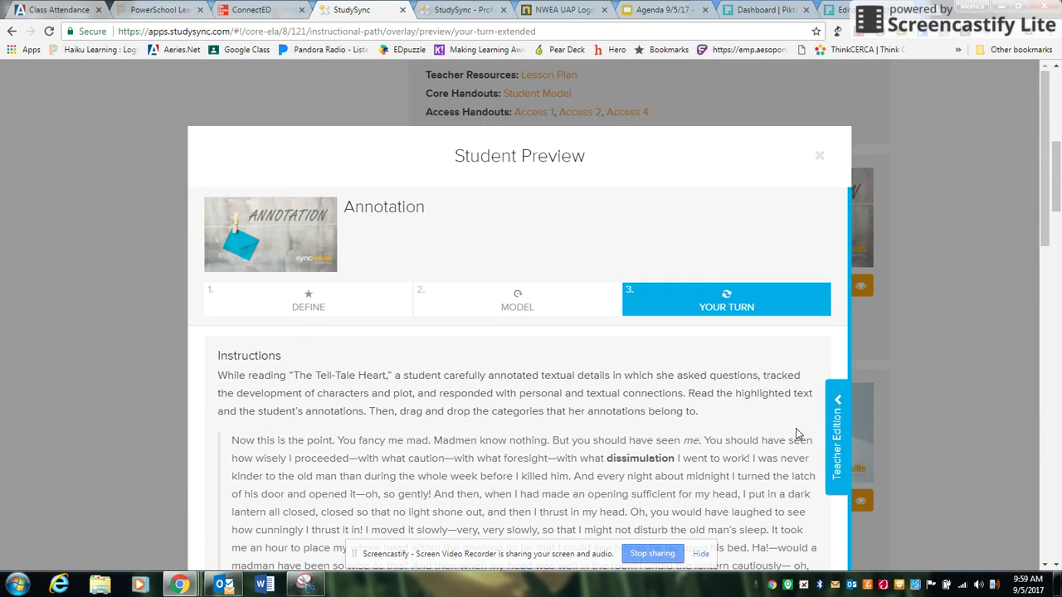
pyautogui.click(818, 158)
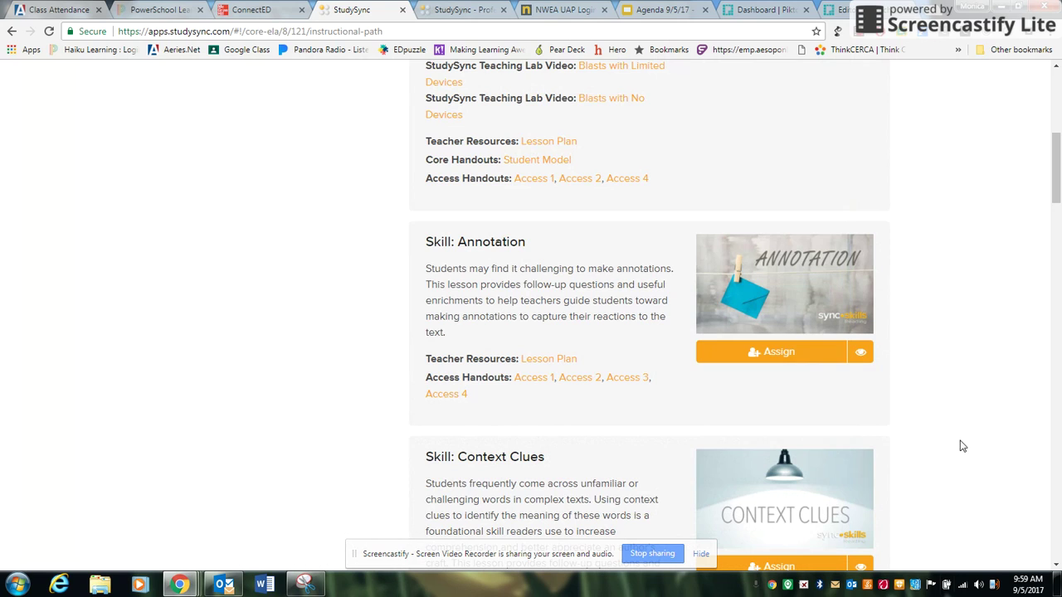
pyautogui.click(777, 362)
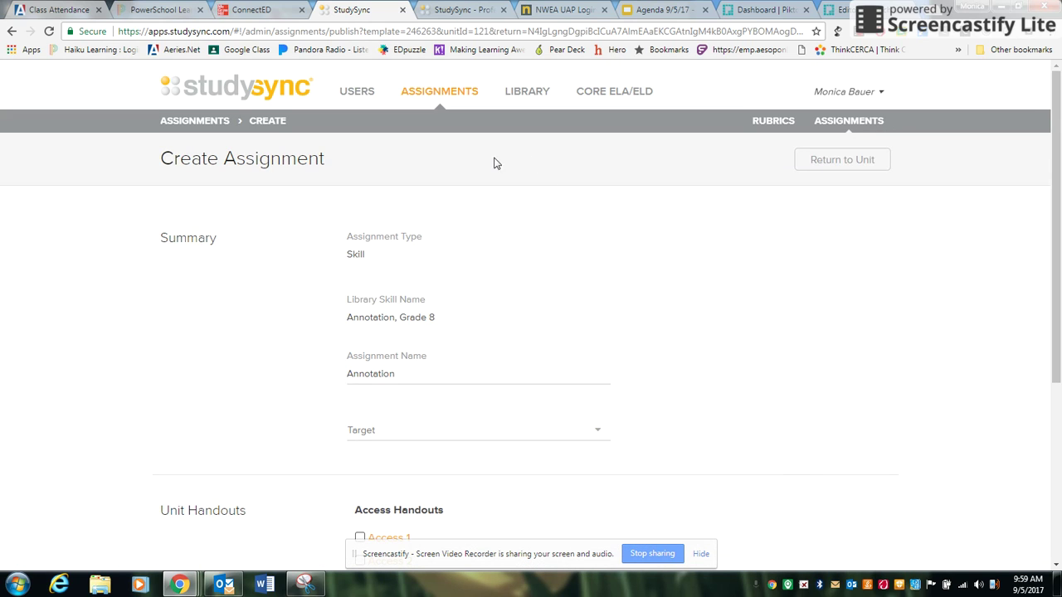
# Choose Period 3 under Groups as the Annotation assignment's target
pyautogui.scroll(-1, 605, 249)
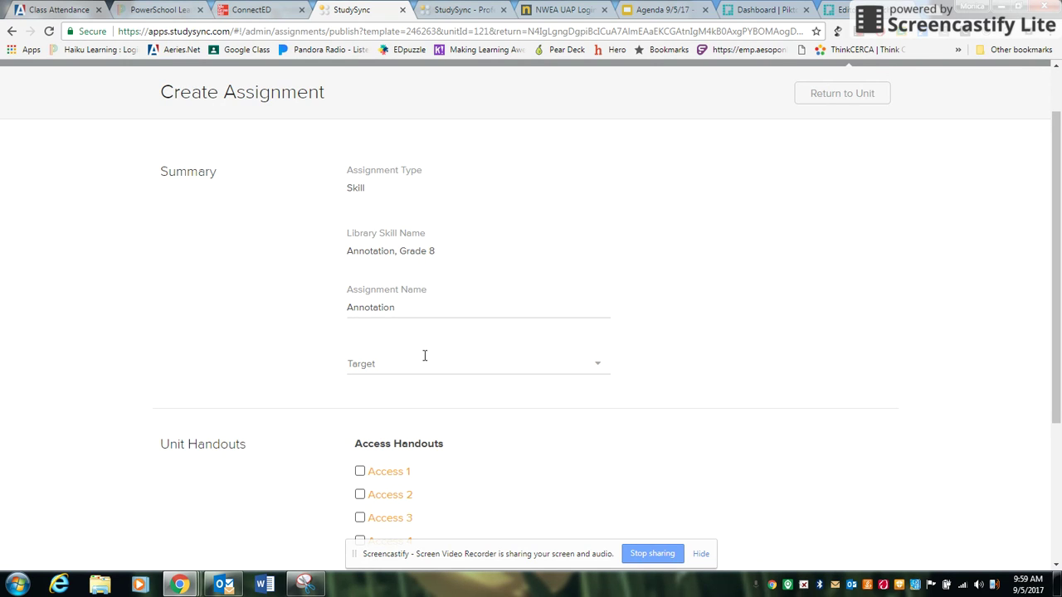
pyautogui.click(546, 366)
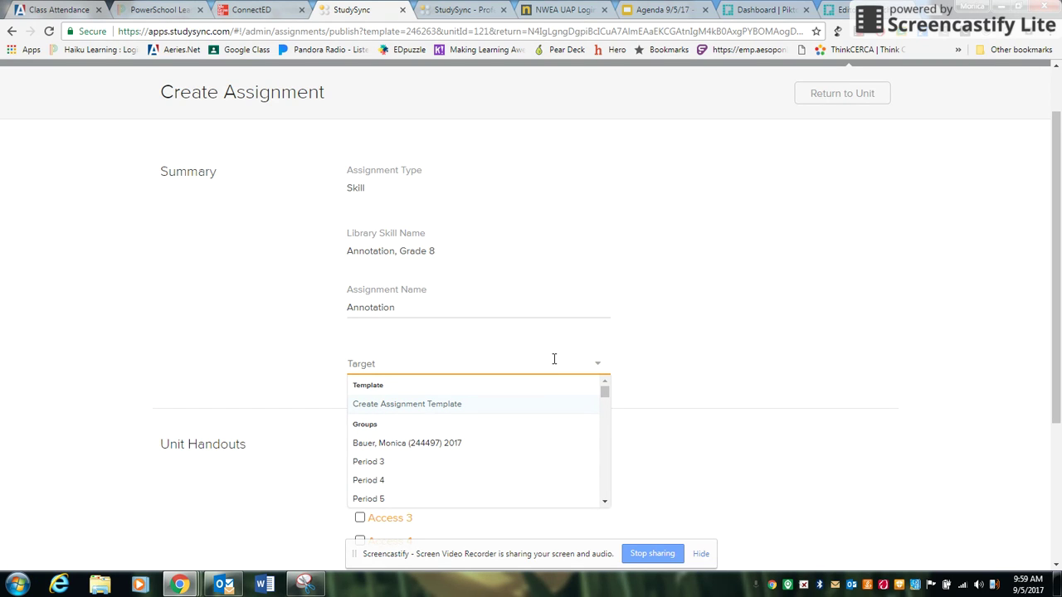
pyautogui.scroll(-1, 659, 361)
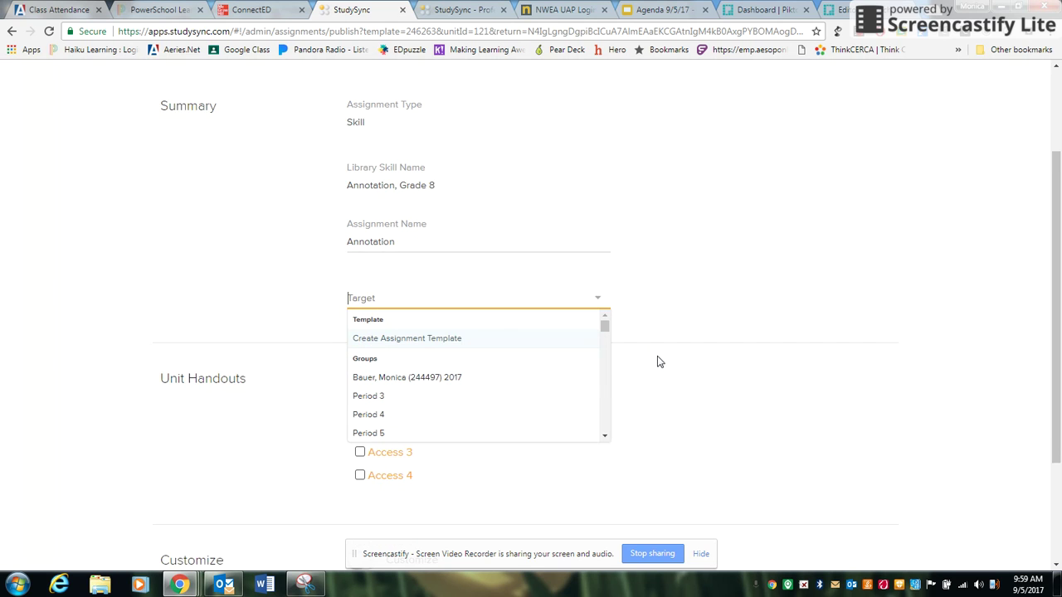
pyautogui.scroll(-1, 660, 363)
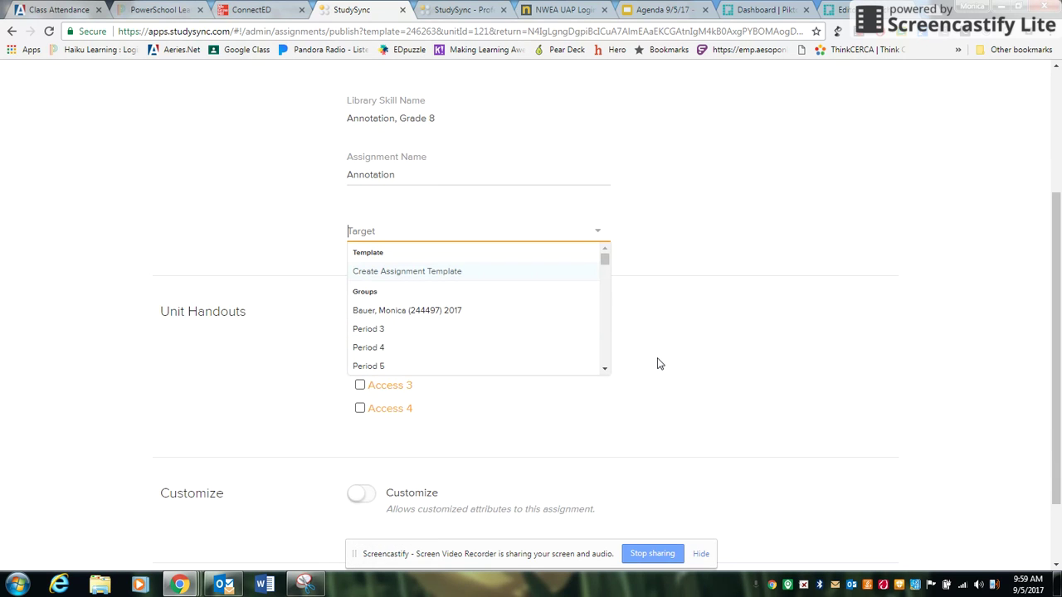
pyautogui.click(507, 330)
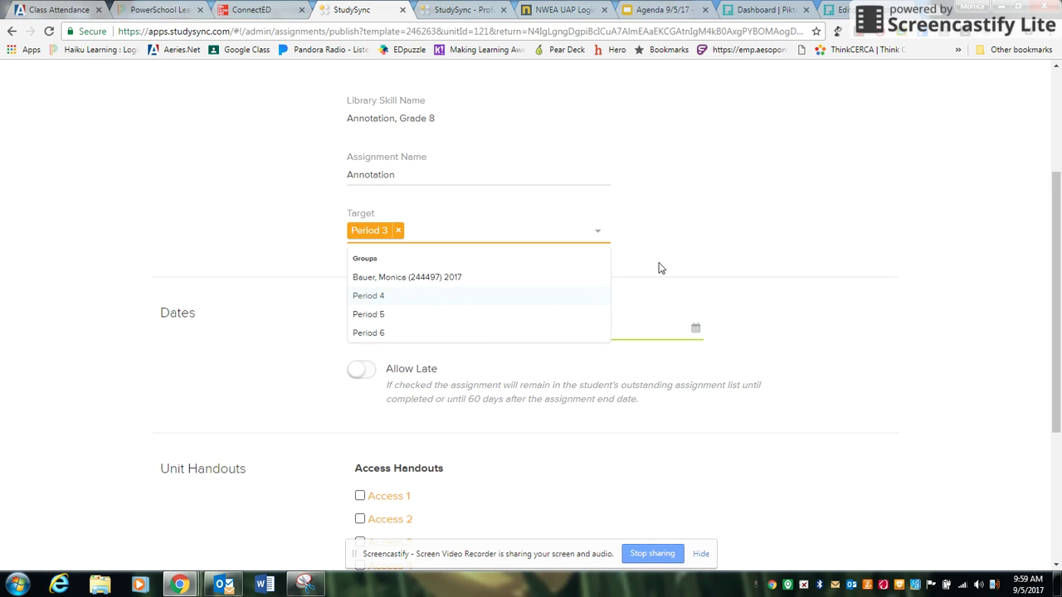
# Set the start date to Sep. 7, 2017, leaving the end date at Sep. 12, 2017
pyautogui.click(726, 227)
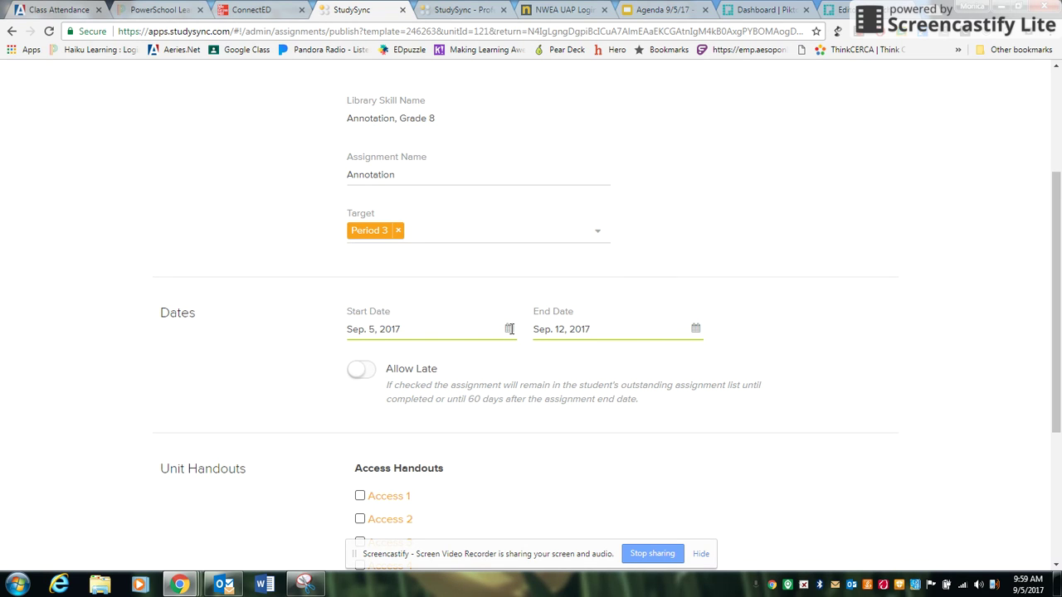
pyautogui.click(508, 329)
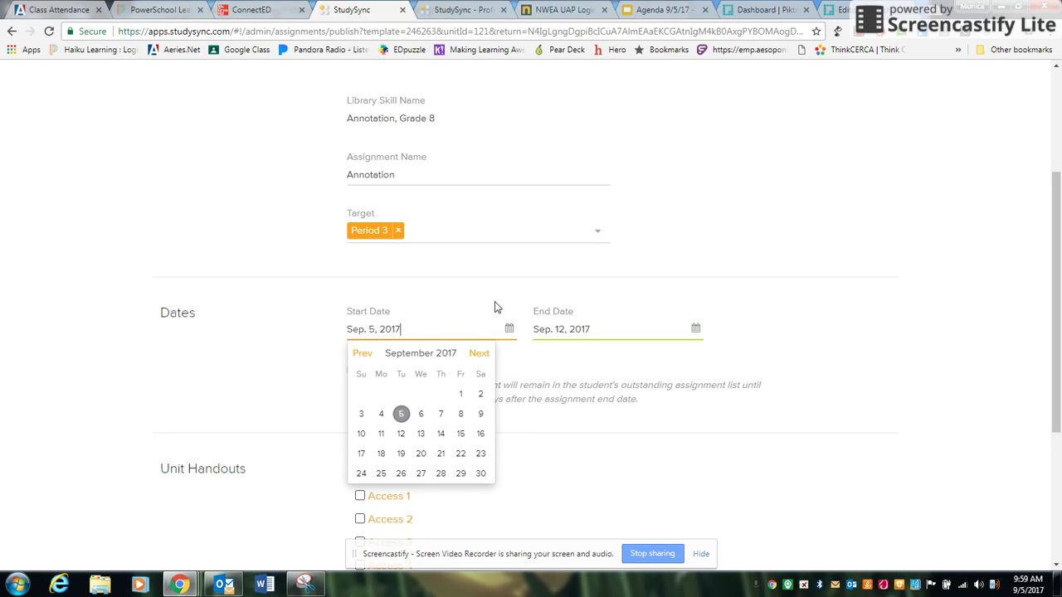
pyautogui.click(440, 413)
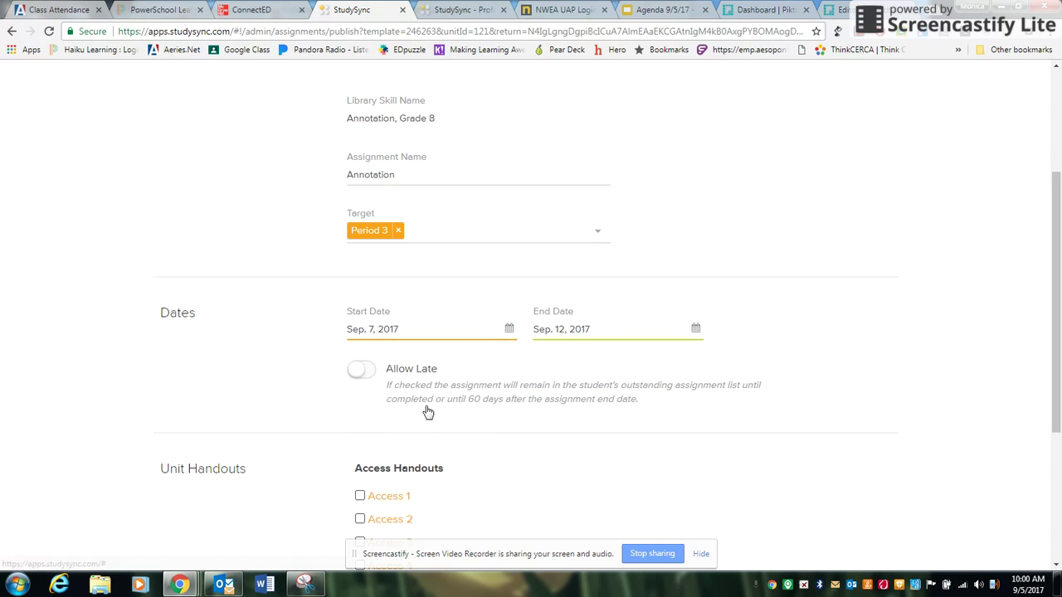
pyautogui.click(695, 329)
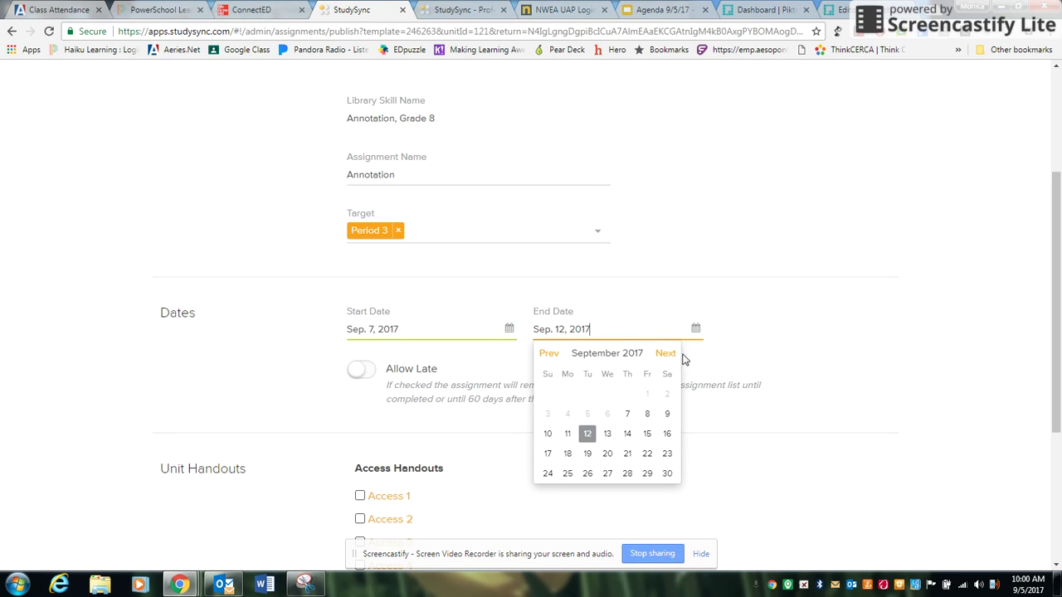
# Include the Access 3 handout and switch on Customize for the assignment
pyautogui.scroll(-2, 722, 426)
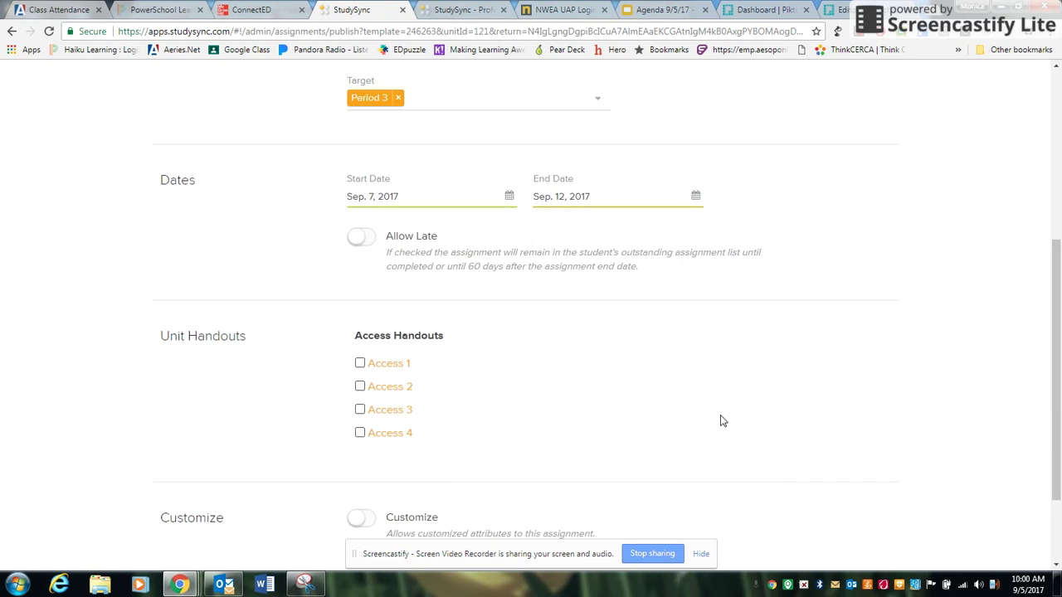
pyautogui.scroll(-2, 455, 413)
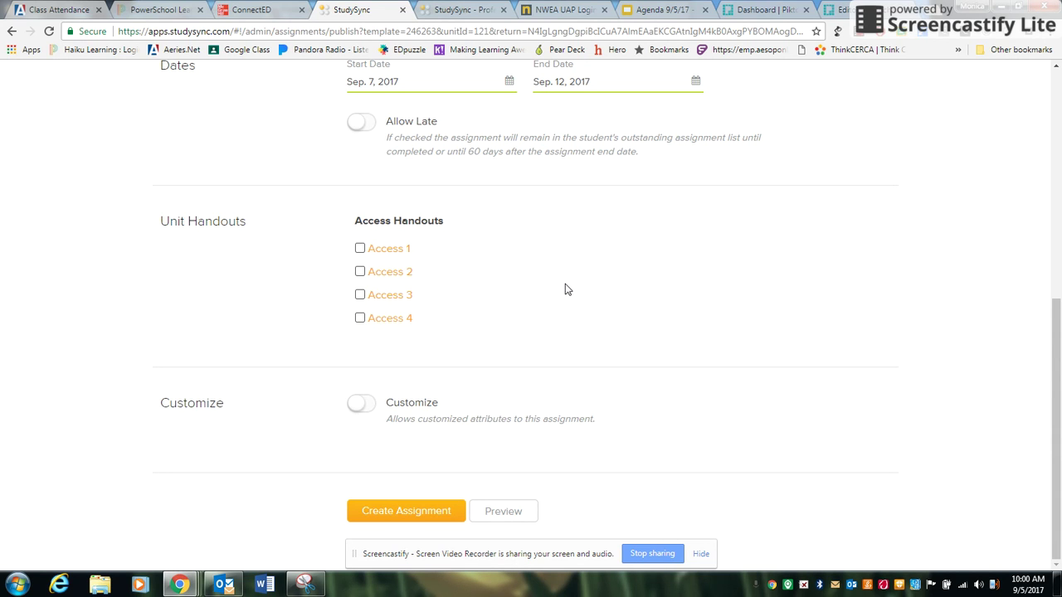
pyautogui.click(361, 297)
pyautogui.click(355, 405)
# Enter 'Specific instructions' as the teacher's note
pyautogui.scroll(-1, 615, 387)
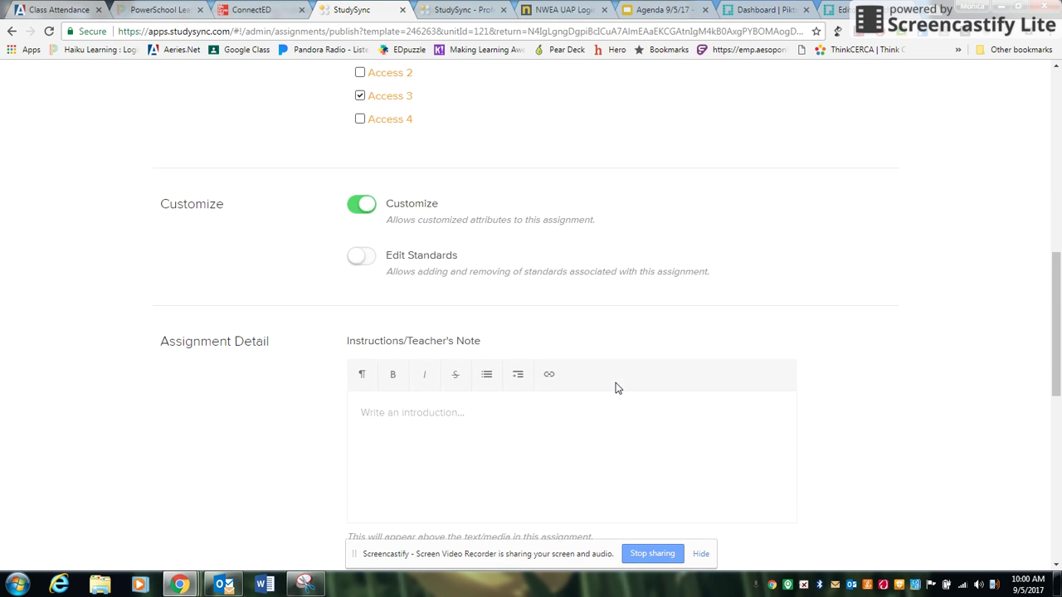
pyautogui.scroll(-3, 606, 348)
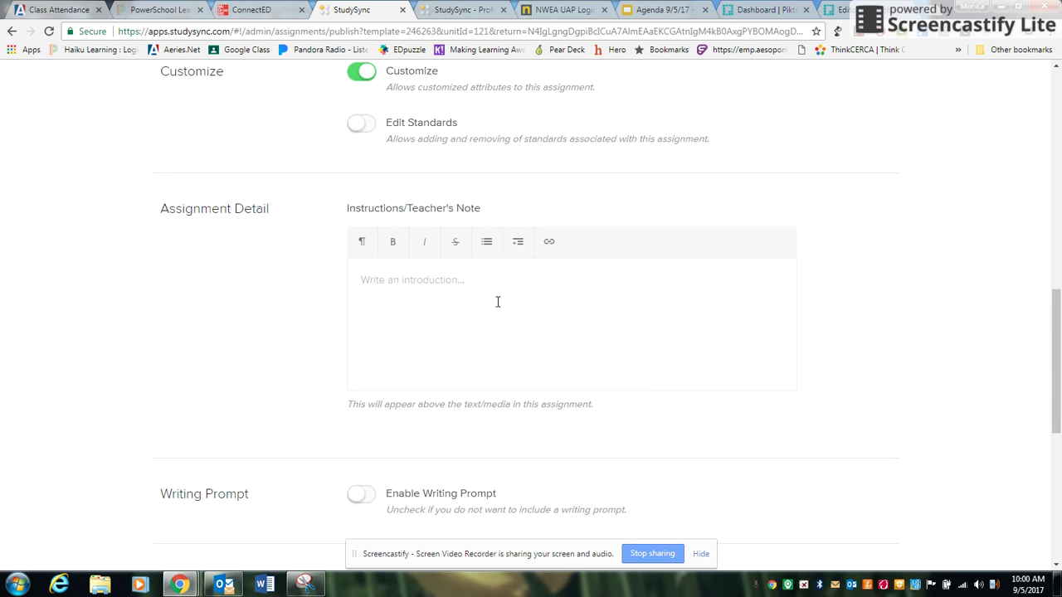
pyautogui.click(427, 279)
pyautogui.write('Specific instructions')
# Turn on Enable Writing Prompt and overwrite the Review Prompt with 'Comments from teacher'
pyautogui.scroll(-3, 584, 383)
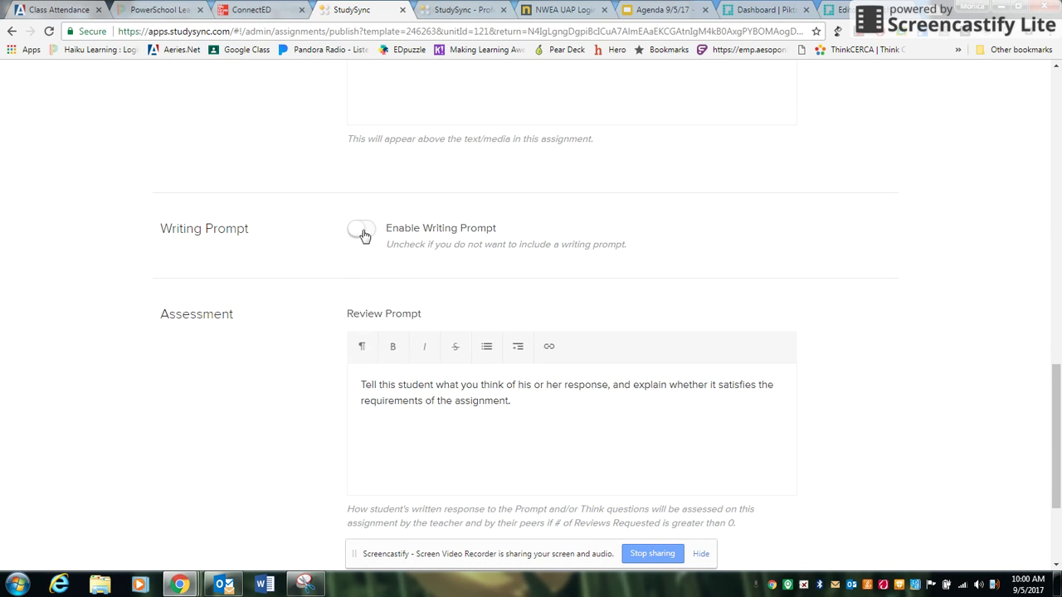
pyautogui.click(362, 232)
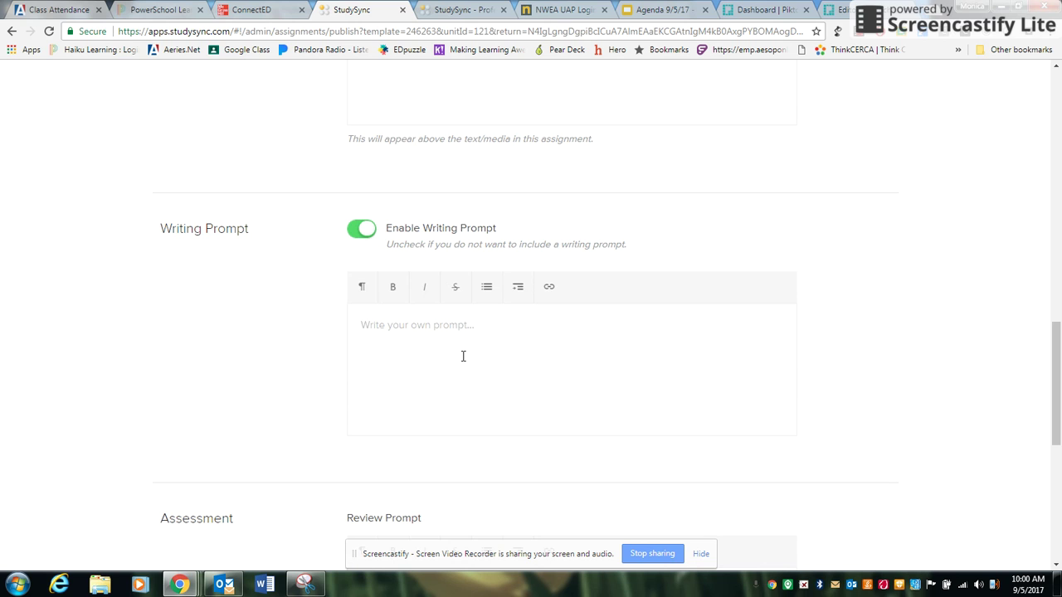
pyautogui.scroll(-3, 490, 353)
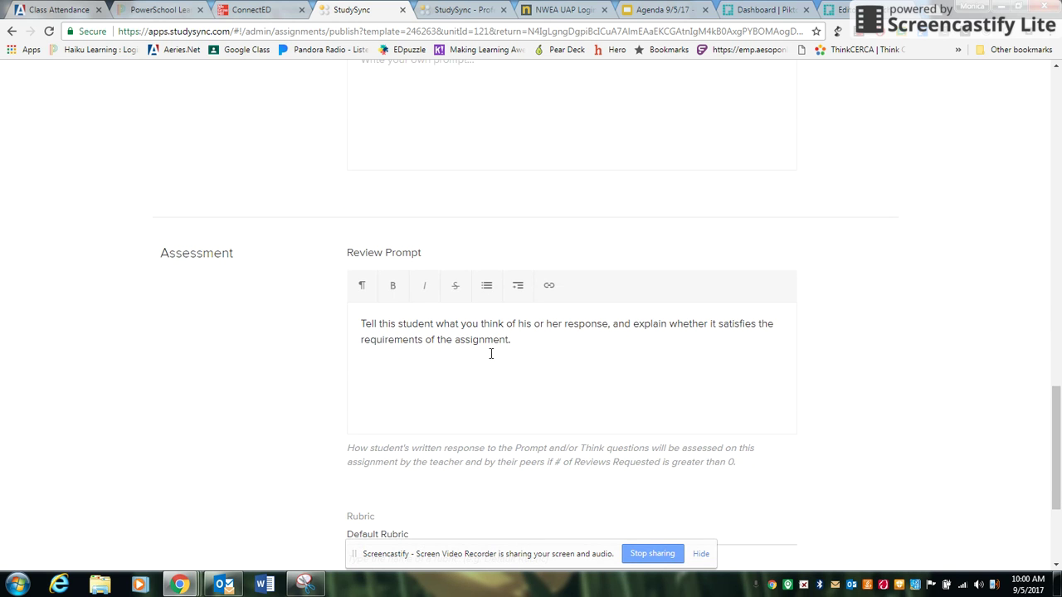
pyautogui.scroll(-1, 493, 355)
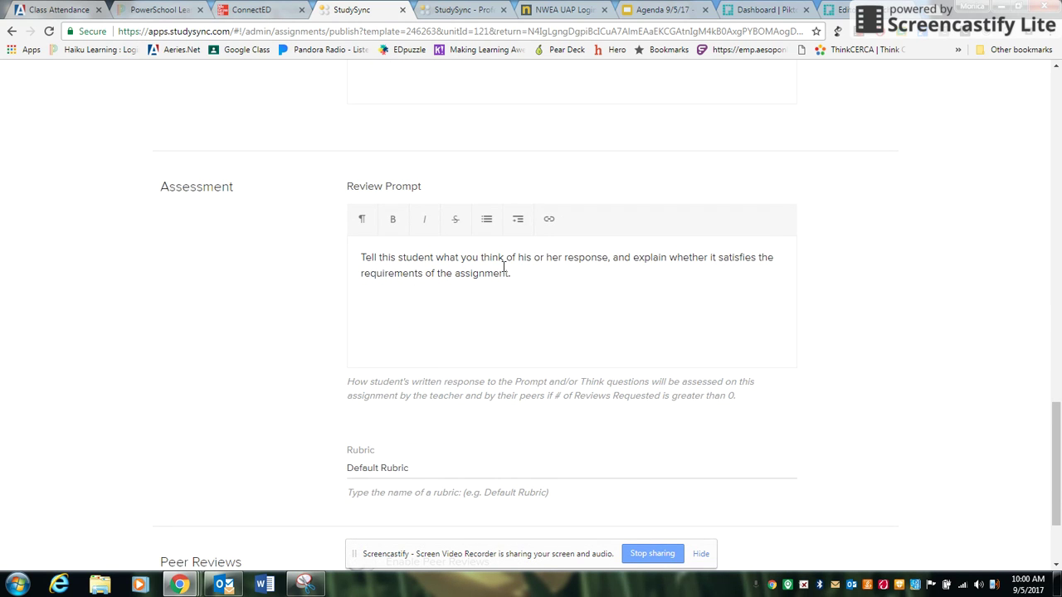
pyautogui.moveTo(520, 277); pyautogui.dragTo(359, 253)
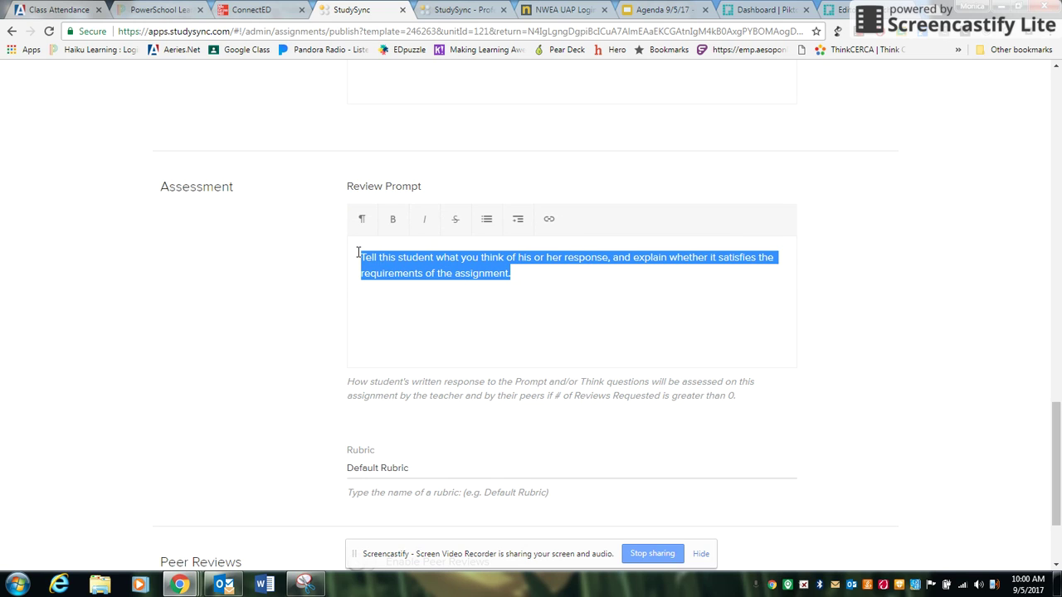
pyautogui.press('BackSpace')
pyautogui.write('Com')
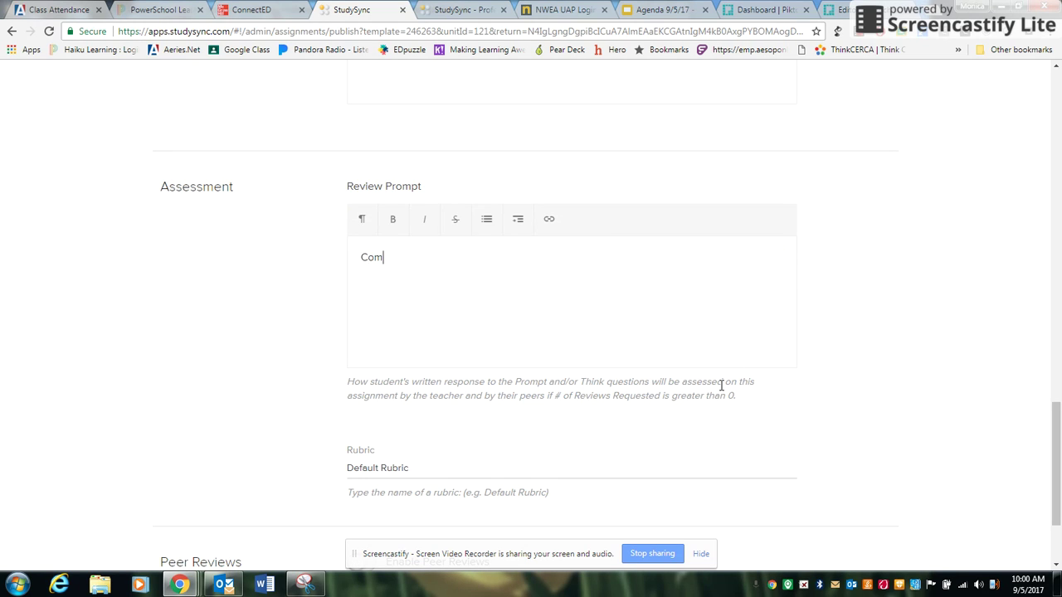
pyautogui.write('mentd')
pyautogui.write(' from teacher')
pyautogui.scroll(-2, 408, 436)
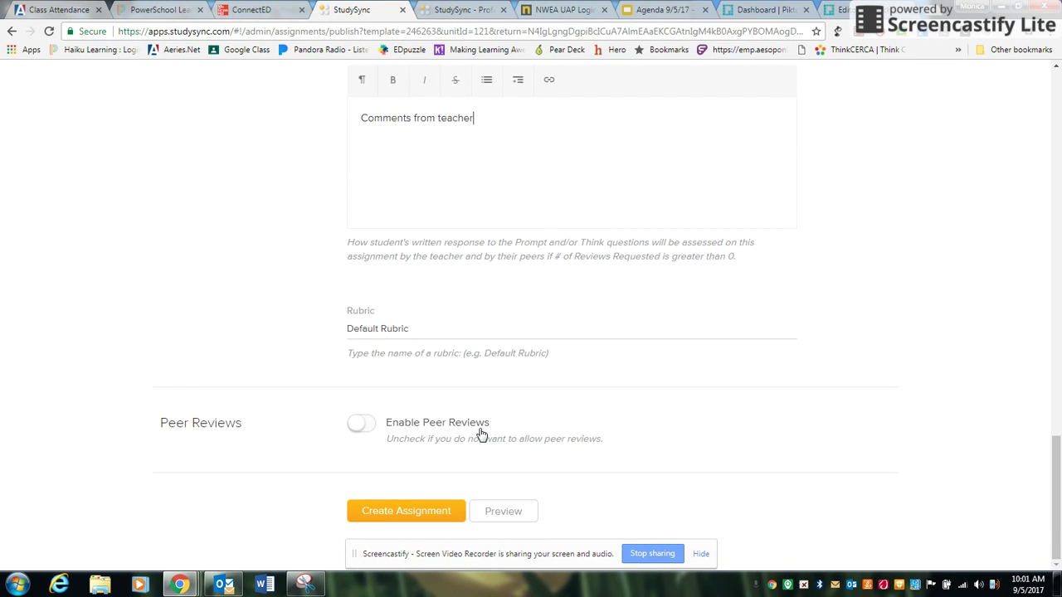
# Toggle Enable Peer Reviews on and back off, leaving peer reviews disabled
pyautogui.click(365, 425)
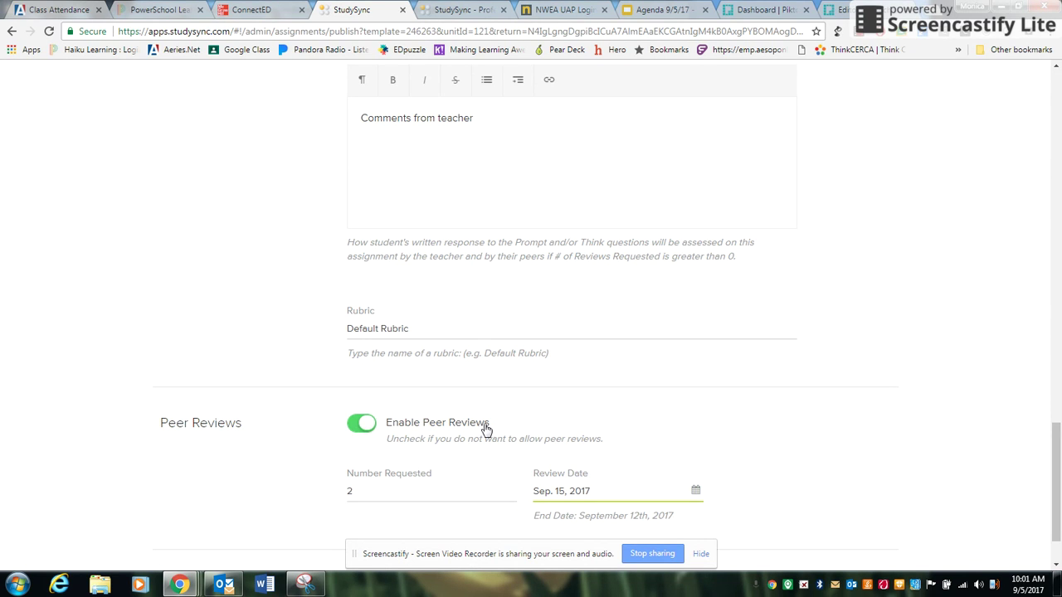
pyautogui.scroll(-1, 443, 415)
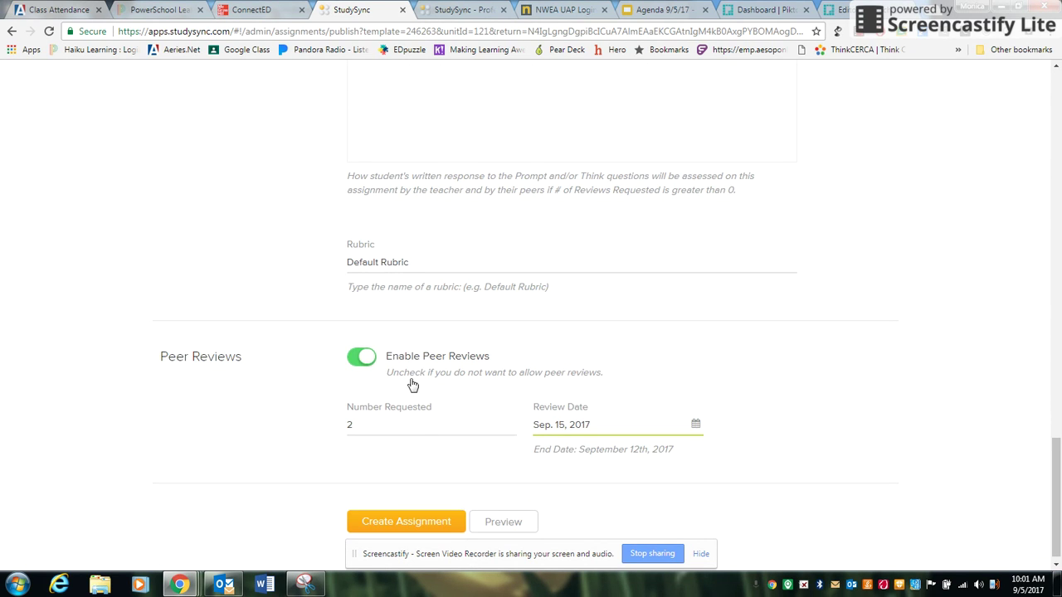
pyautogui.click(366, 356)
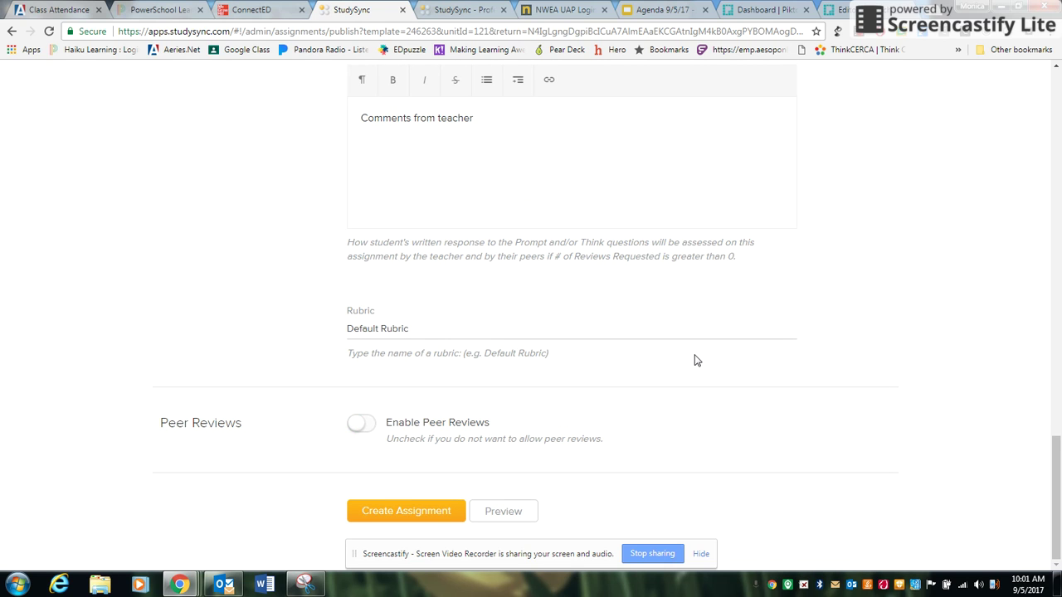
# Review the form, create the Annotation assignment, and return to the assignment list
pyautogui.scroll(4, 896, 446)
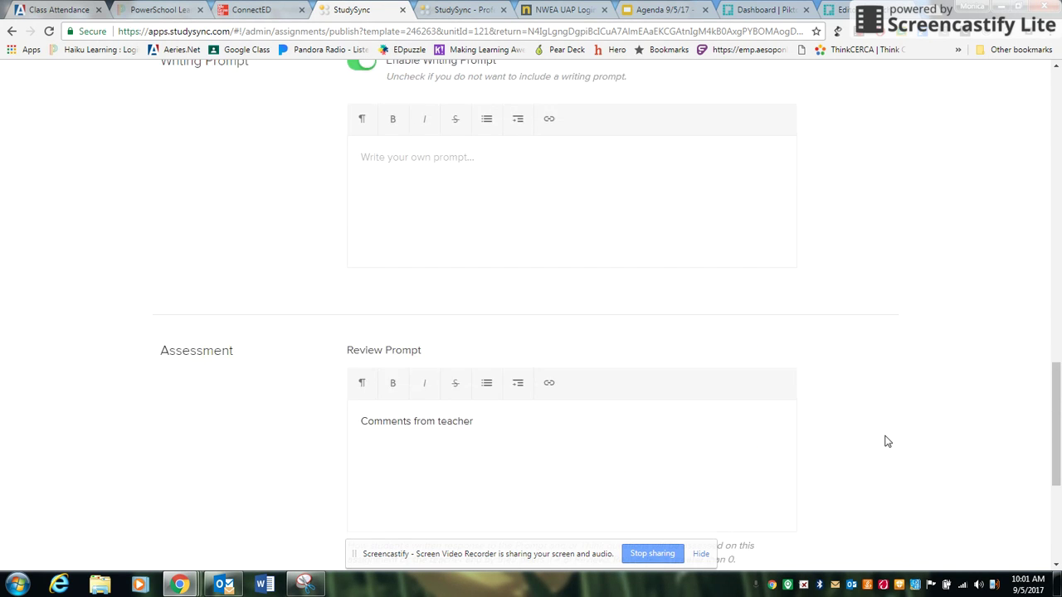
pyautogui.scroll(10, 881, 439)
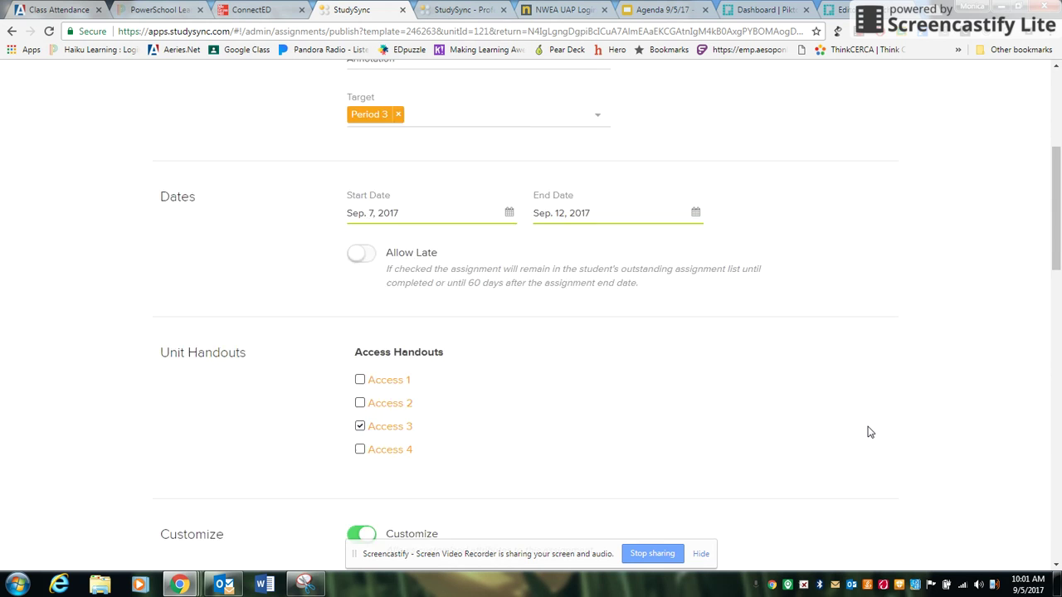
pyautogui.scroll(1, 869, 432)
pyautogui.scroll(-15, 868, 432)
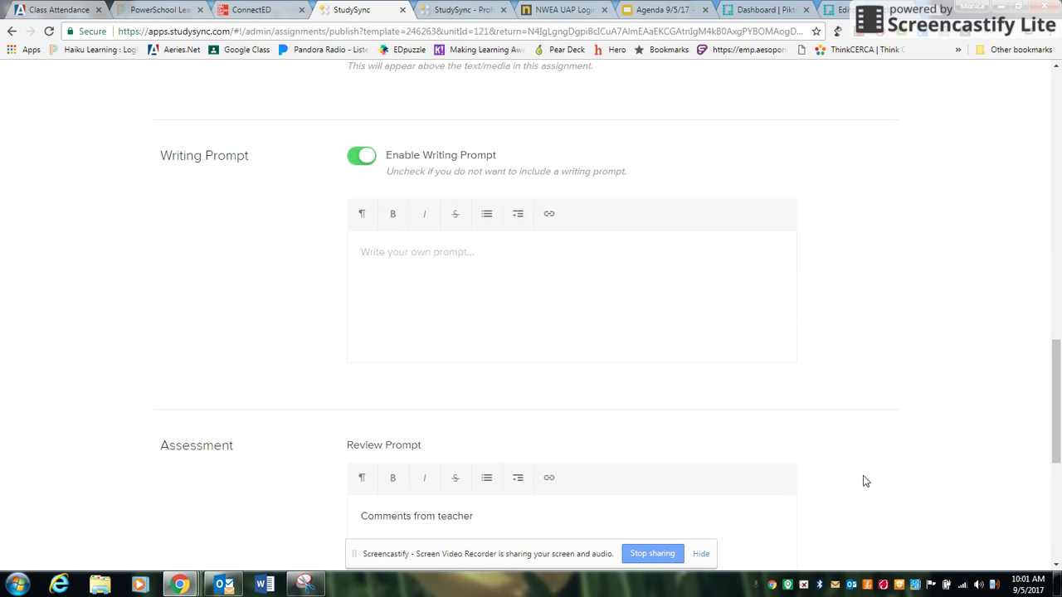
pyautogui.click(444, 510)
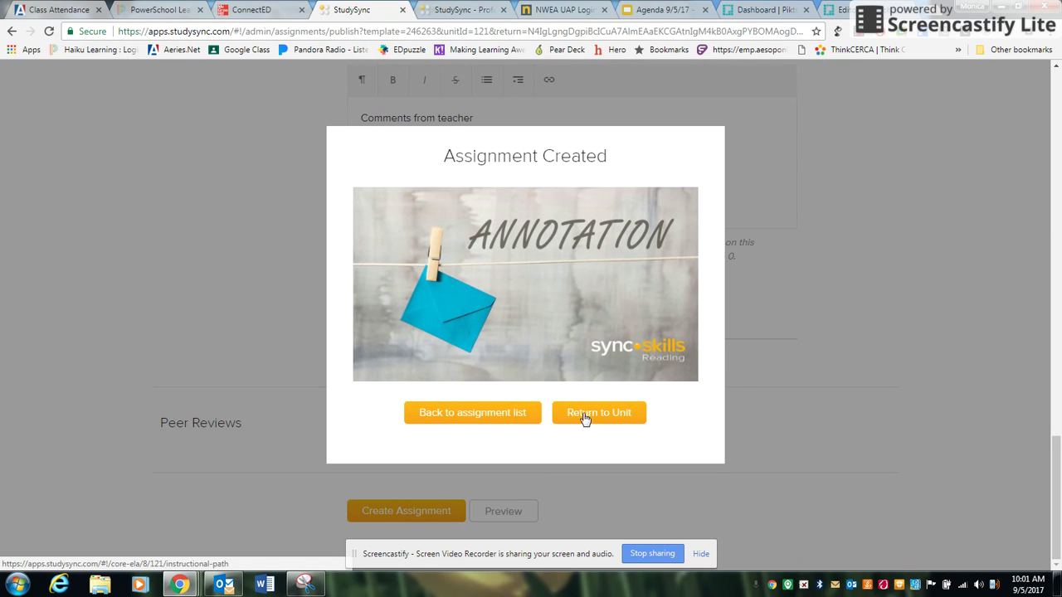
pyautogui.click(515, 415)
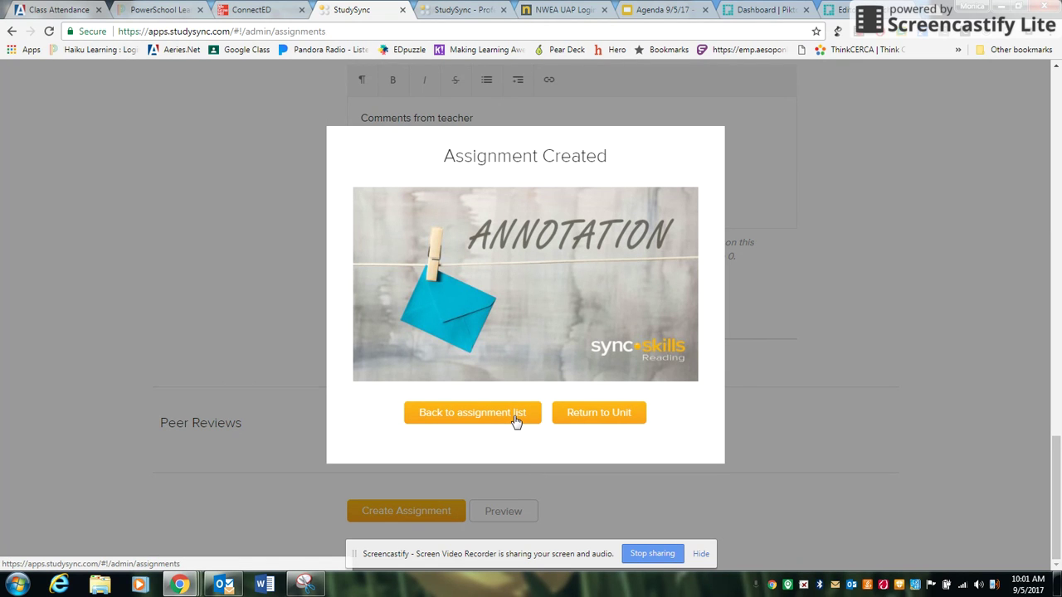